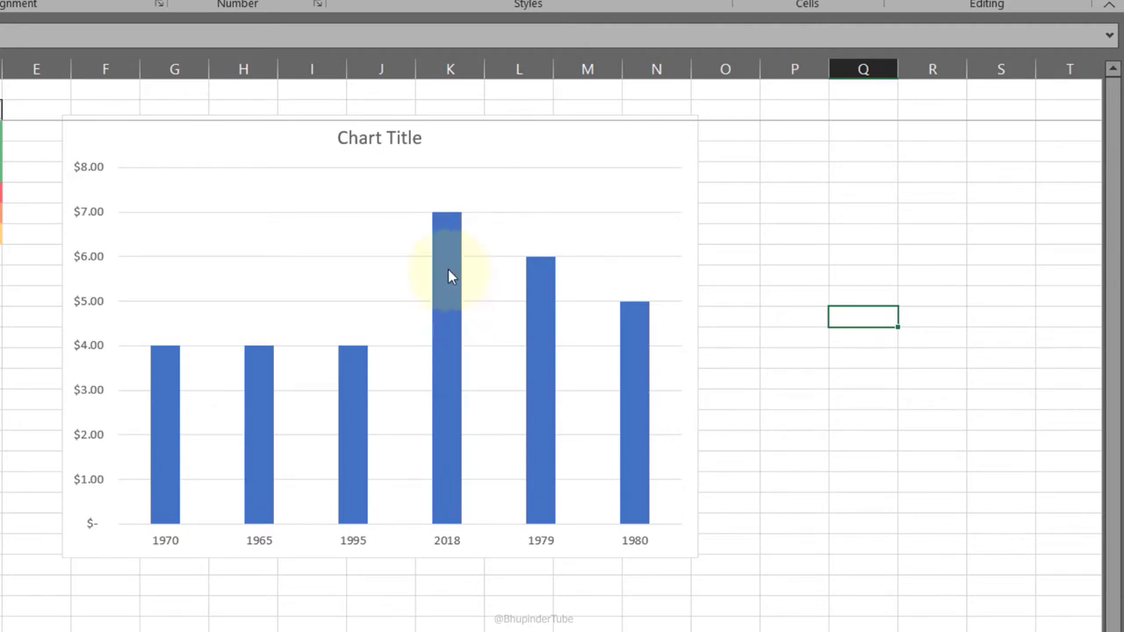
# Switch the data series fill to picture or texture fill, giving the bars the default parchment texture.
pyautogui.doubleClick(451, 276)
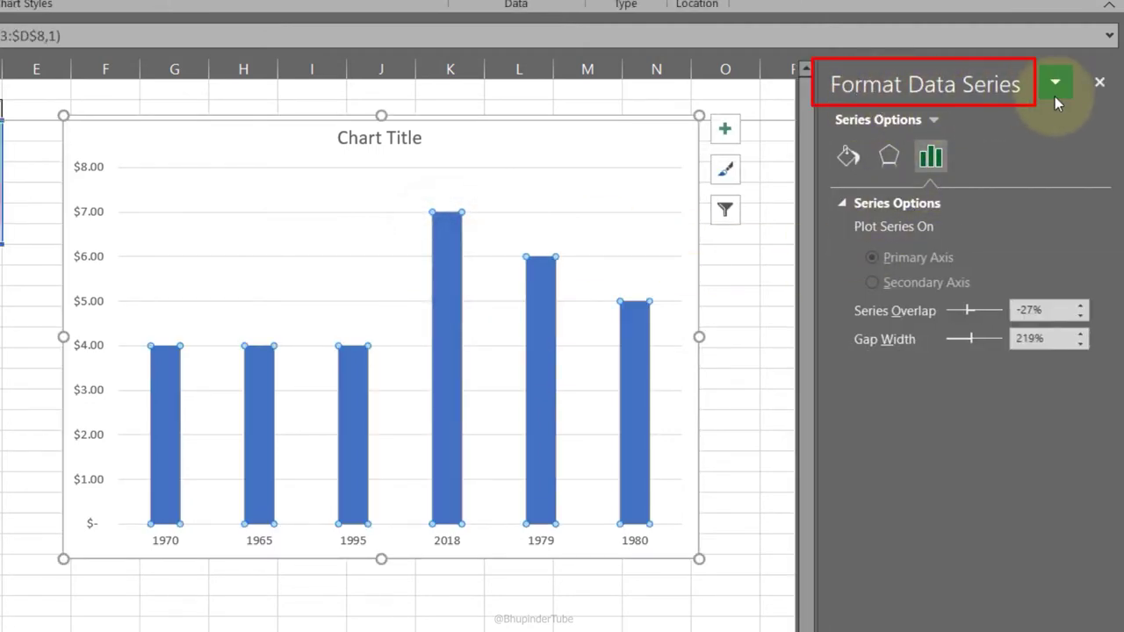
pyautogui.click(848, 158)
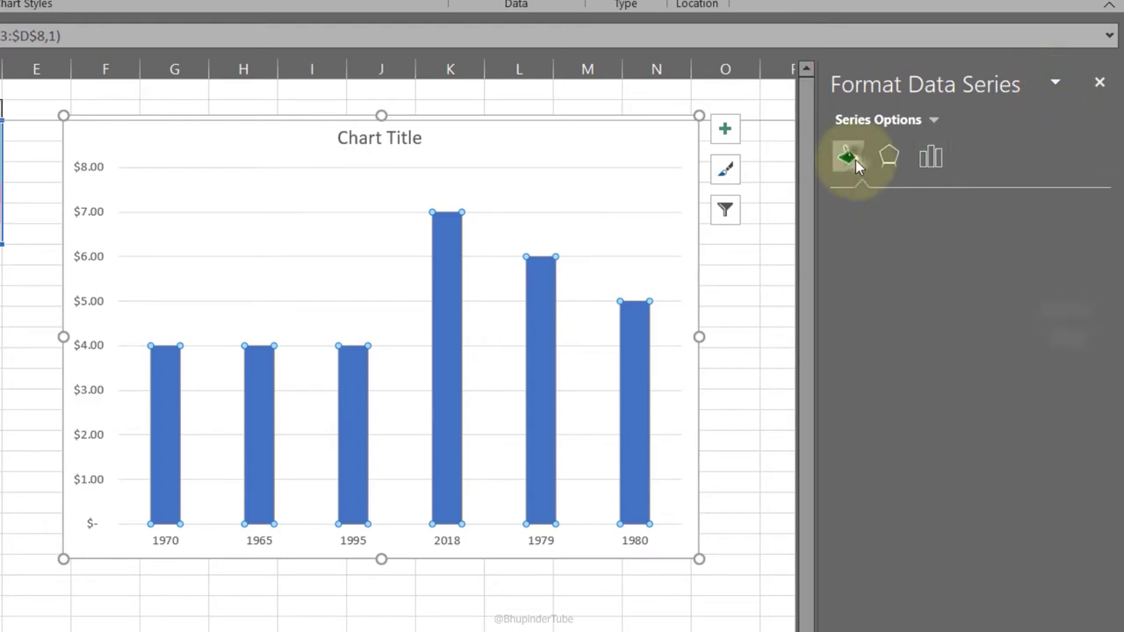
pyautogui.click(841, 203)
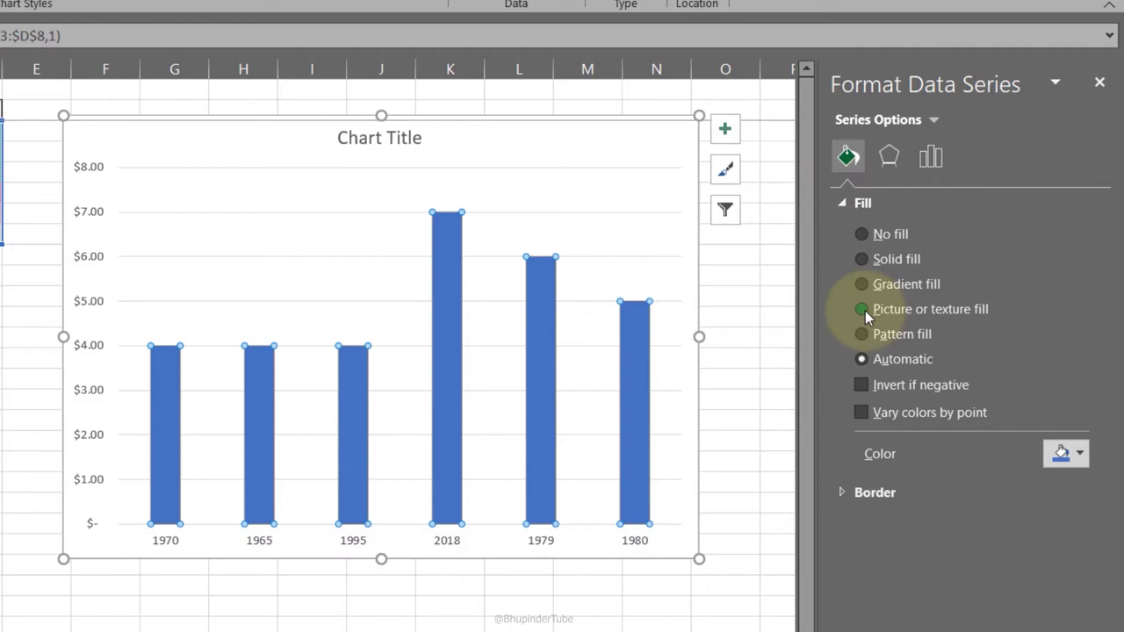
pyautogui.click(865, 311)
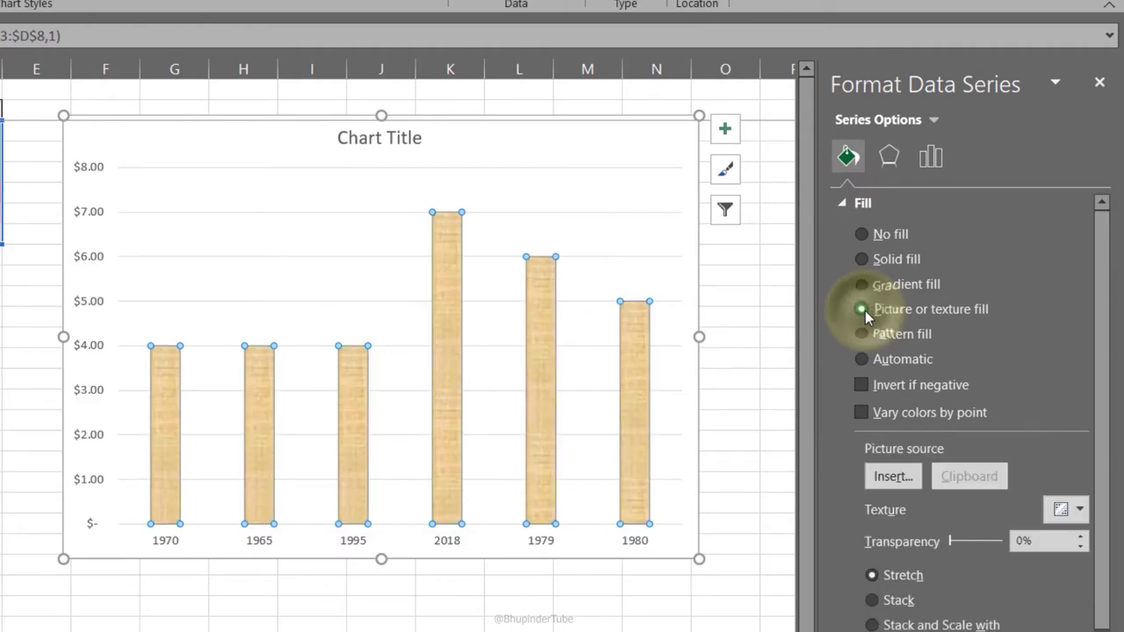
# Fill all the chart bars with the palm tree image file from the Desktop.
pyautogui.click(898, 466)
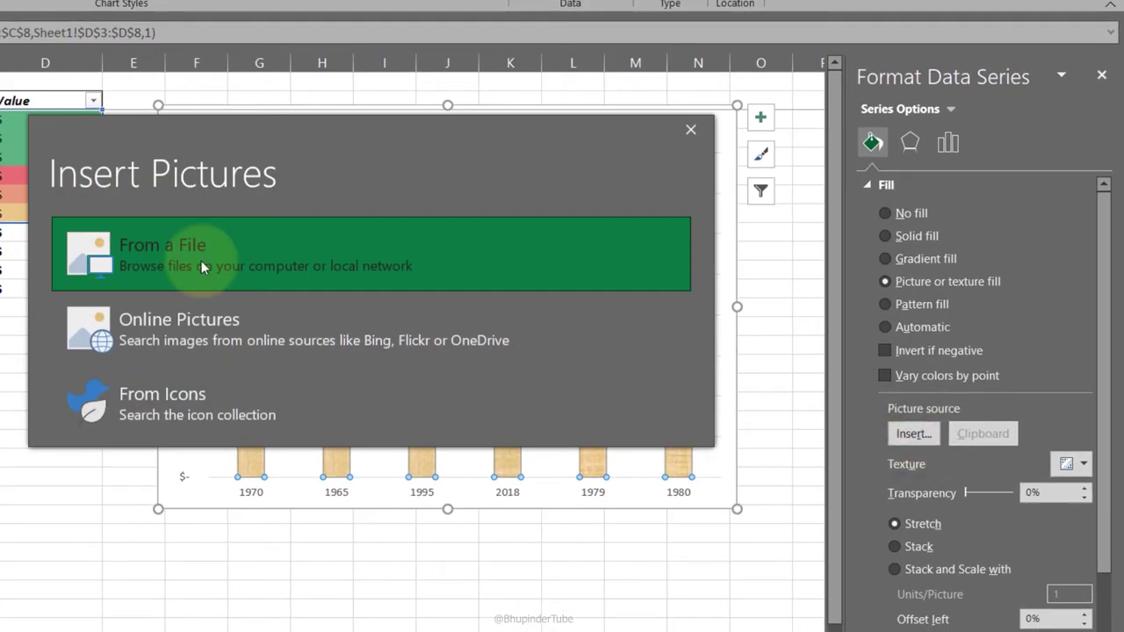
pyautogui.click(201, 260)
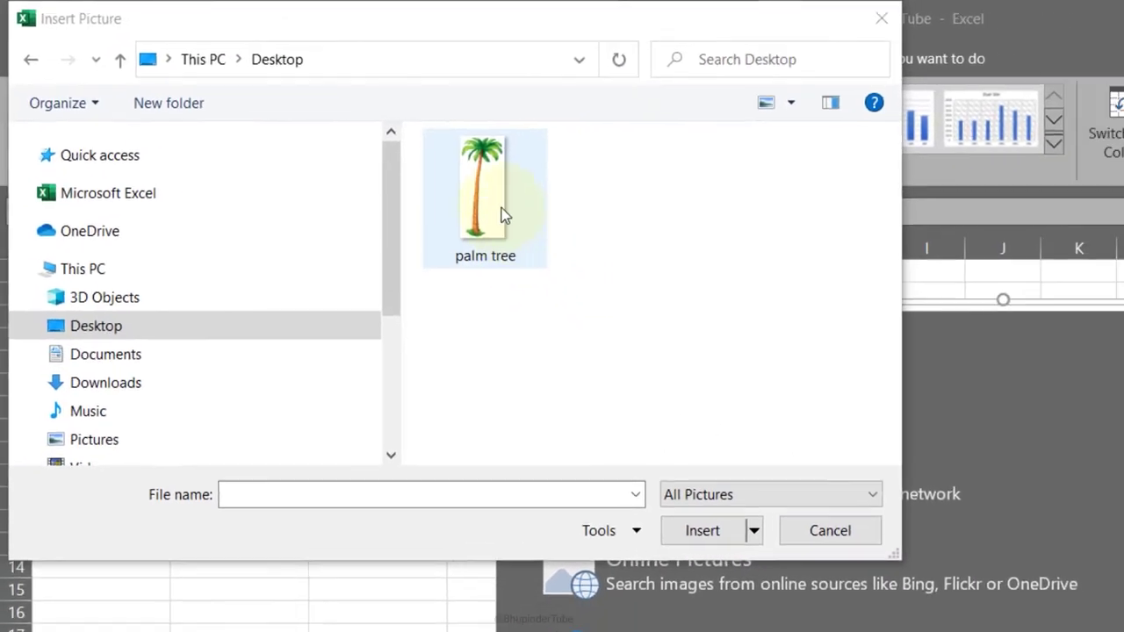
pyautogui.doubleClick(502, 214)
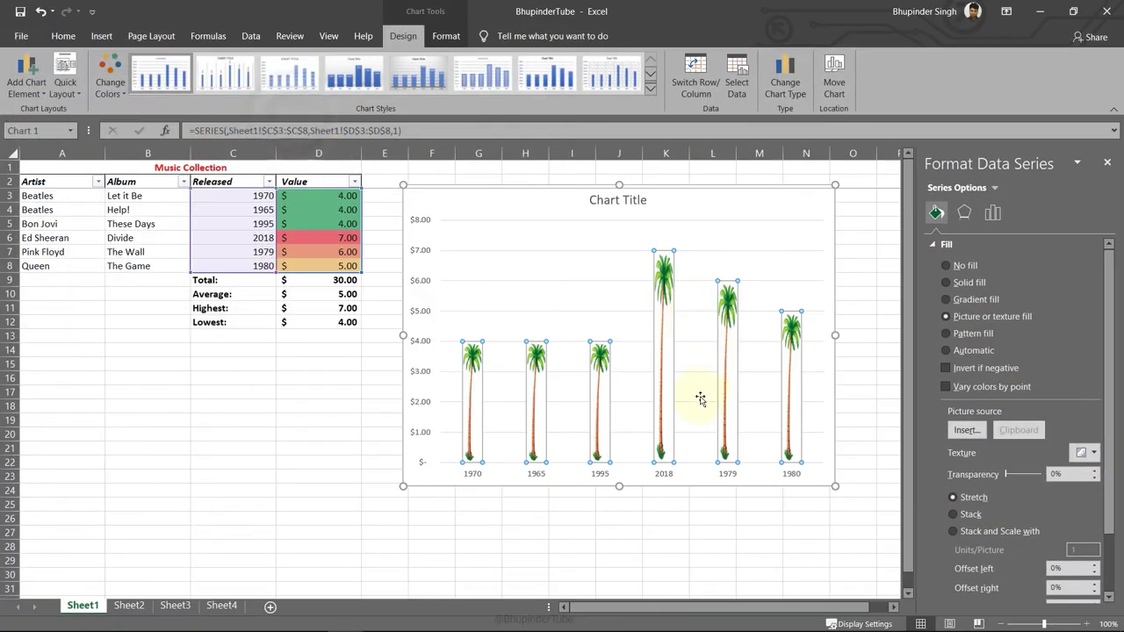
# Select the 1995 bar alone and fill it with the apple-tree image file.
pyautogui.click(667, 504)
pyautogui.click(661, 400)
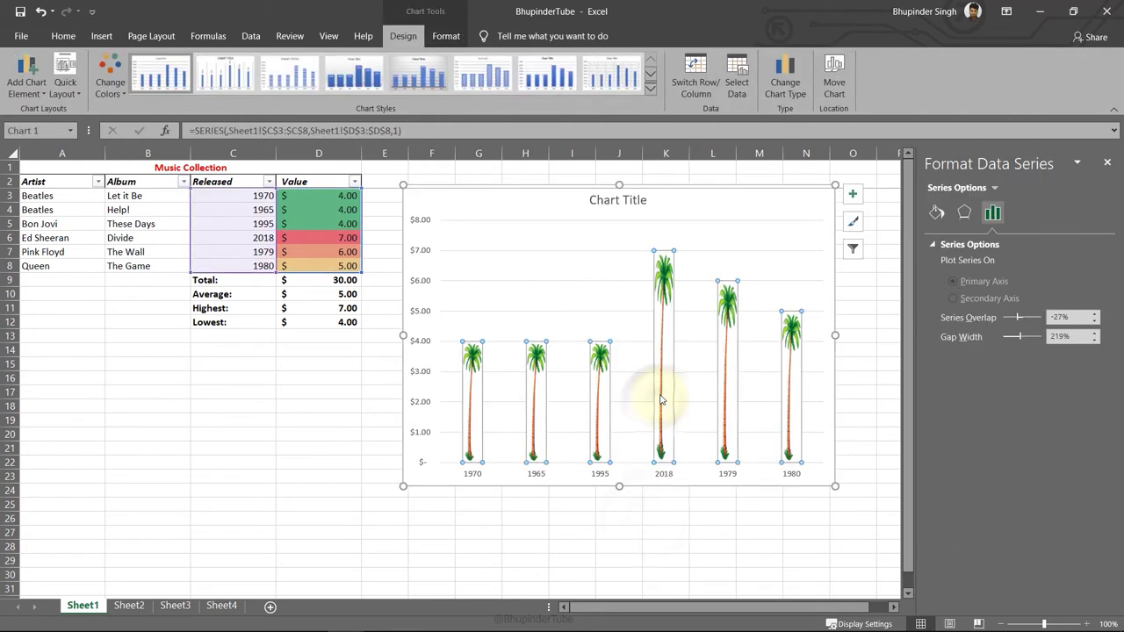
pyautogui.click(602, 362)
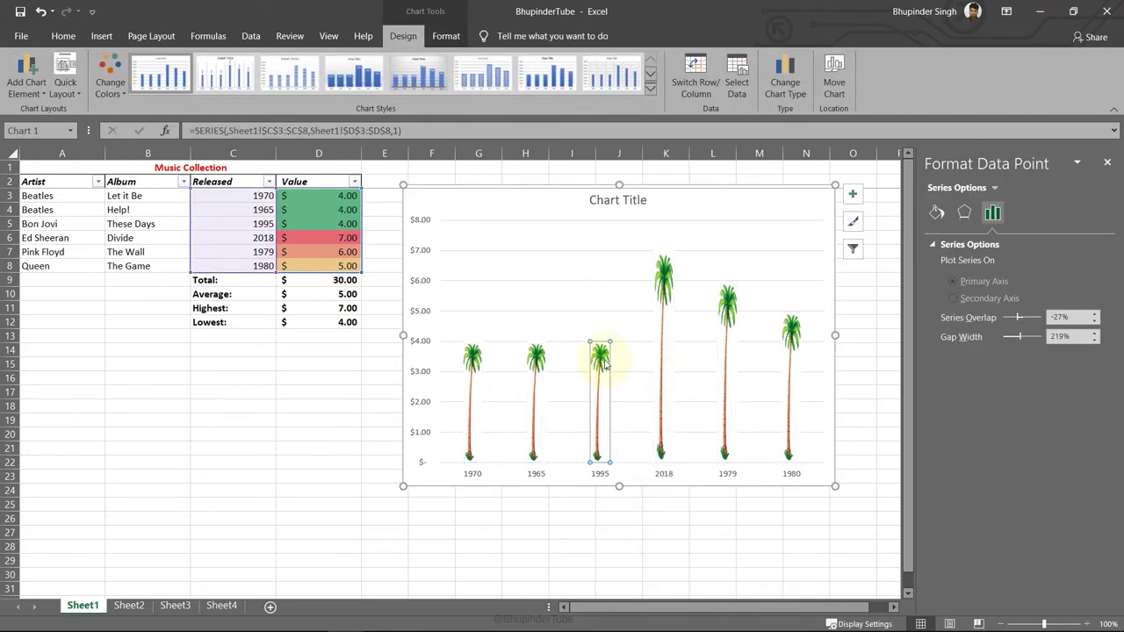
pyautogui.click(938, 214)
pyautogui.click(966, 429)
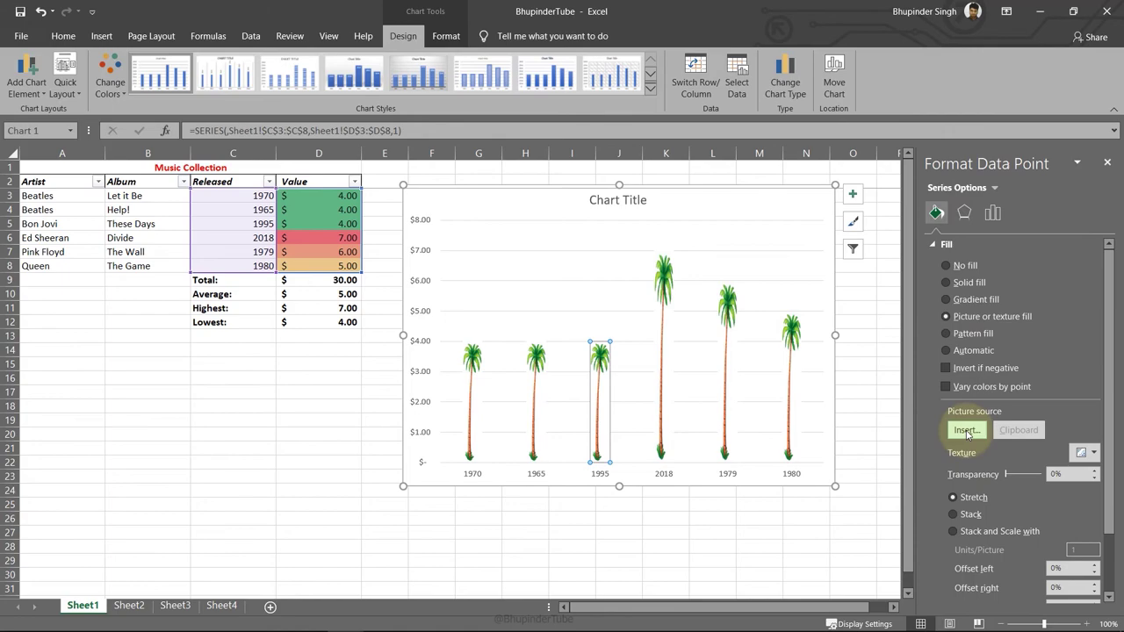
pyautogui.click(439, 296)
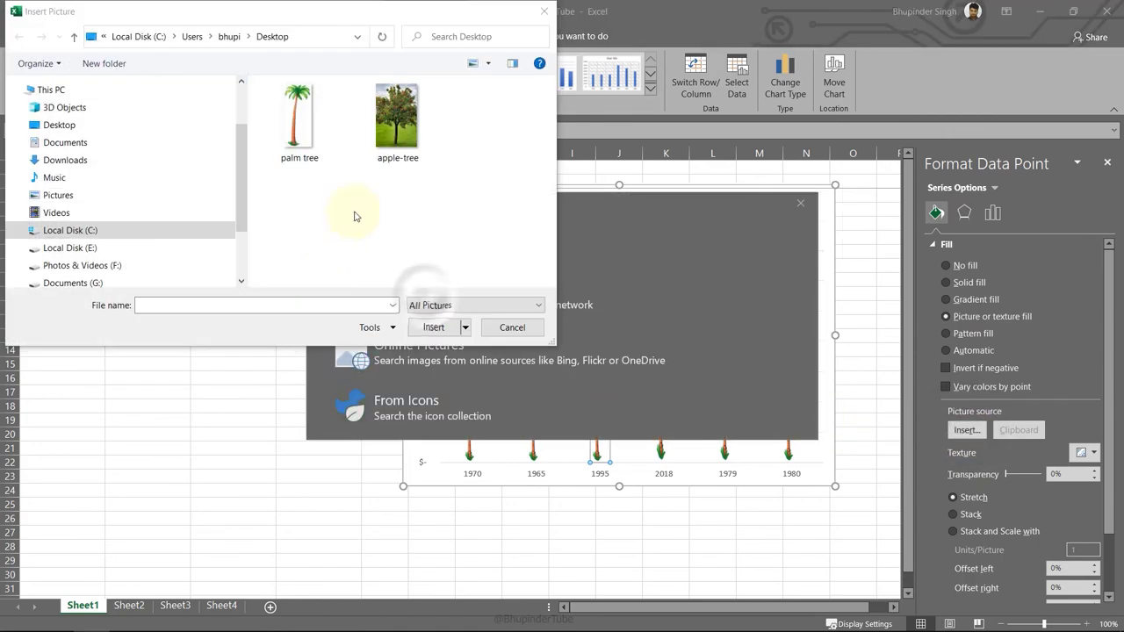
pyautogui.doubleClick(391, 136)
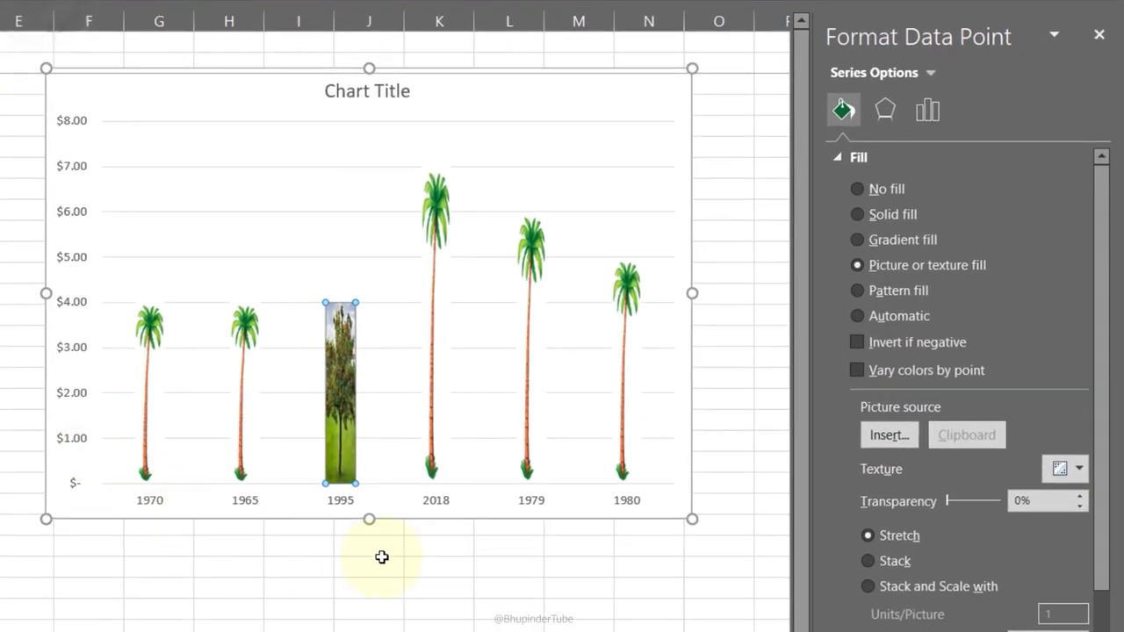